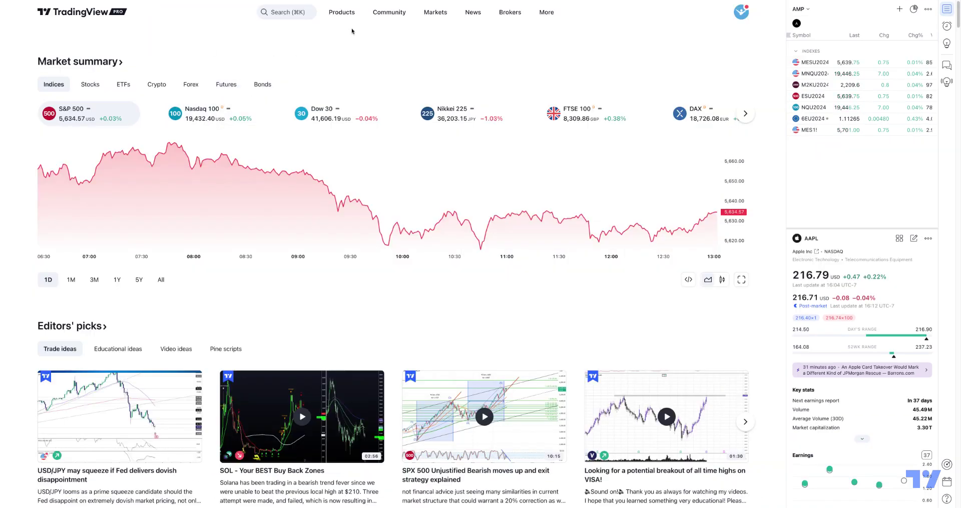
# Open News Flow from the Products menu in the top navigation
pyautogui.moveTo(347, 17)
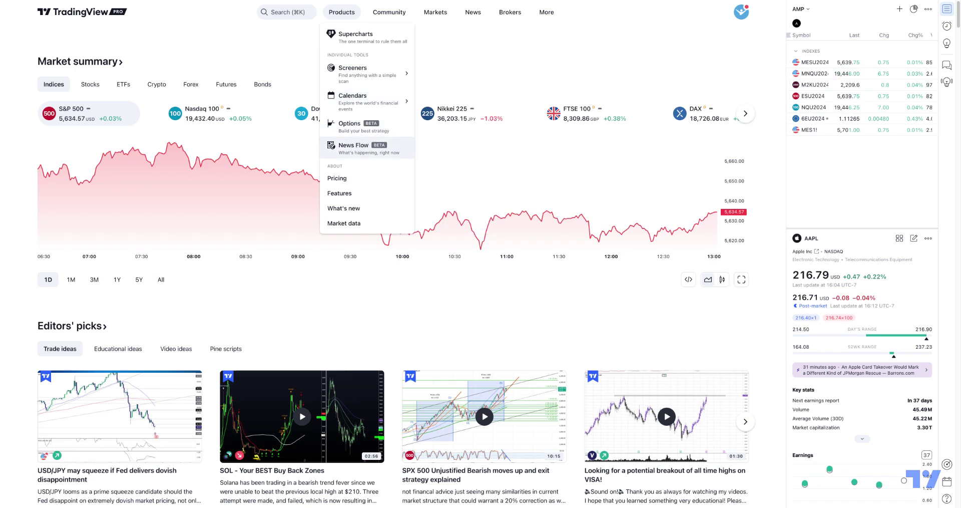
pyautogui.click(353, 146)
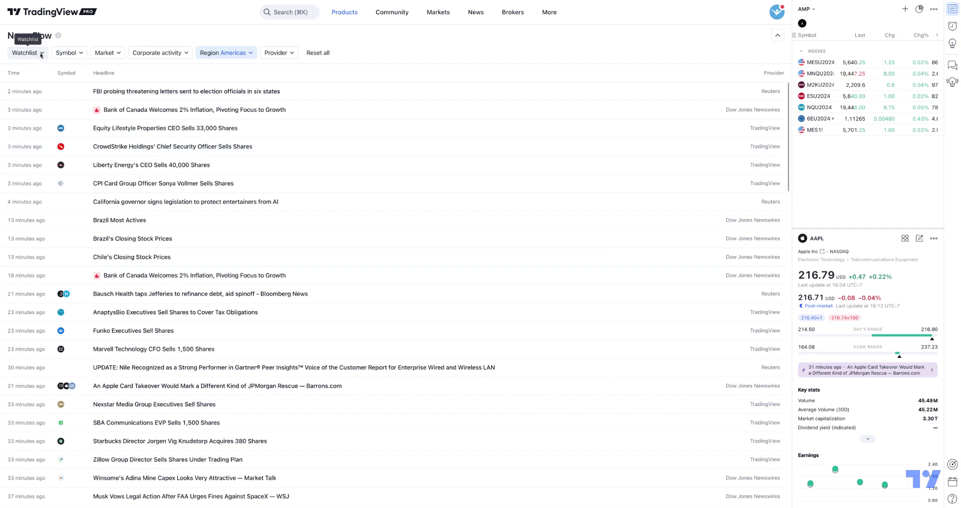
# Limit the feed to the AMP watchlist, then reset all News Flow filters
pyautogui.click(43, 55)
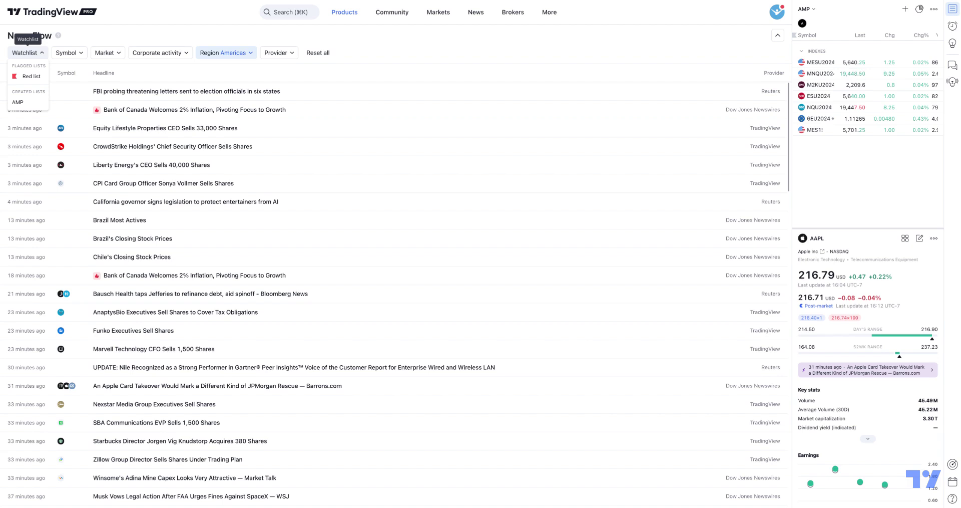
pyautogui.click(19, 102)
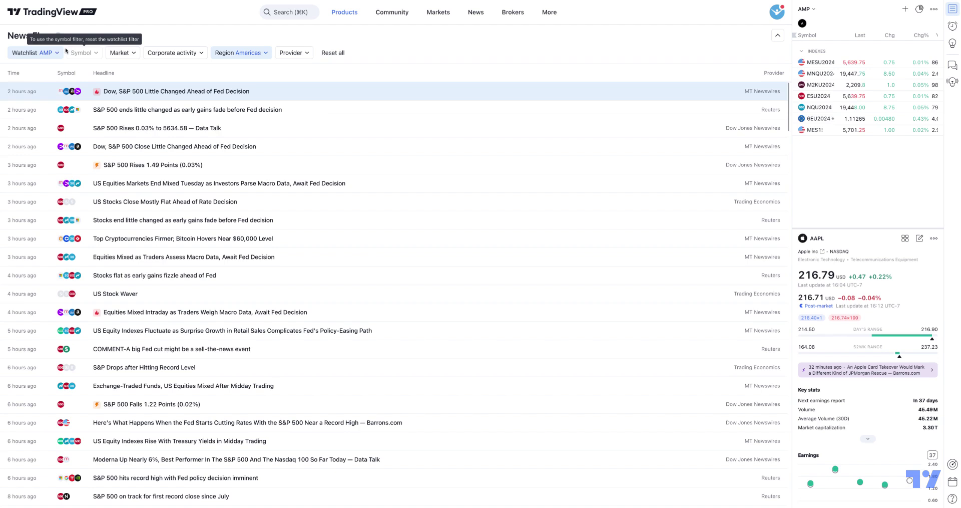
pyautogui.click(35, 53)
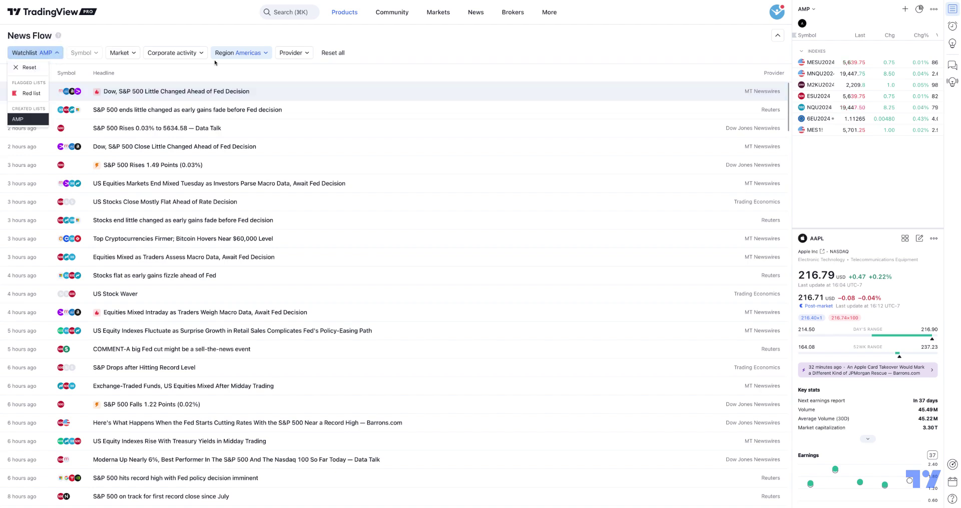
pyautogui.click(333, 53)
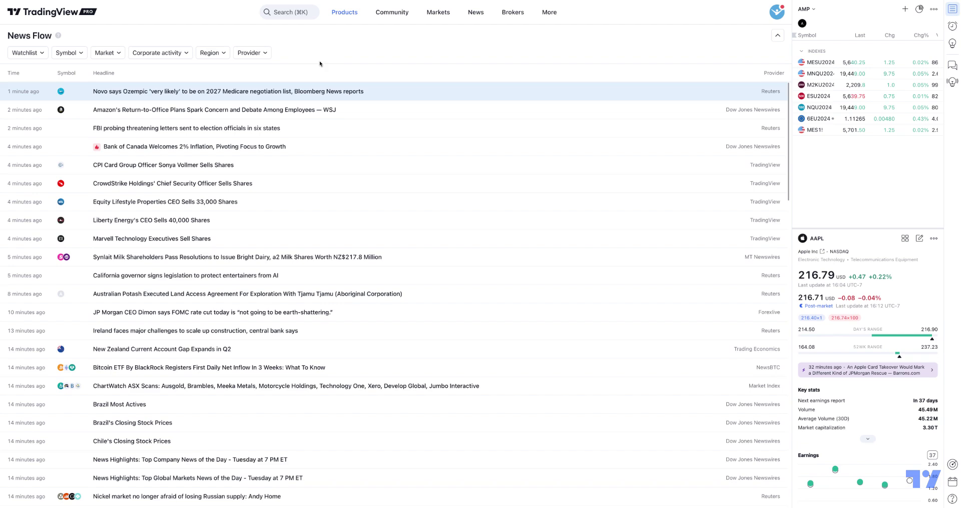
# Open the Novo Ozempic Medicare article, then the Amazon return-to-office WSJ article
pyautogui.click(230, 93)
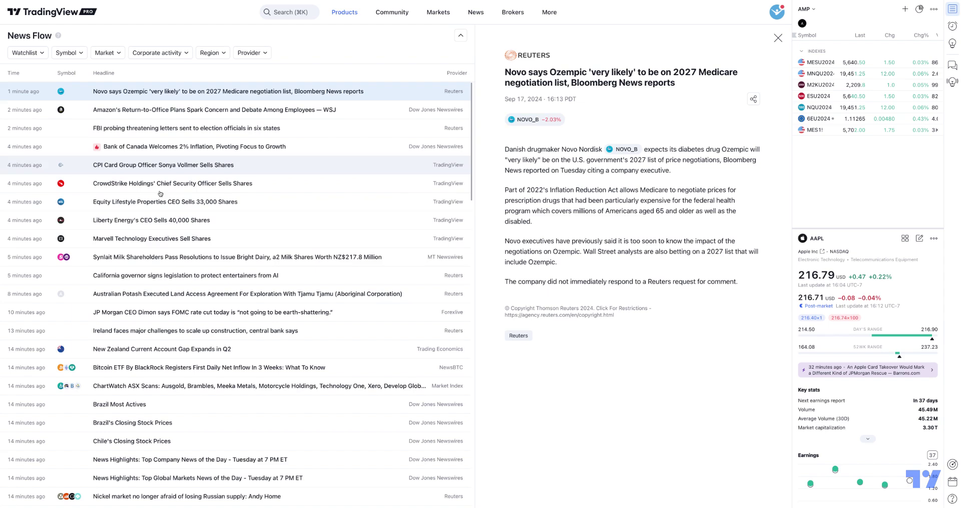
pyautogui.click(163, 111)
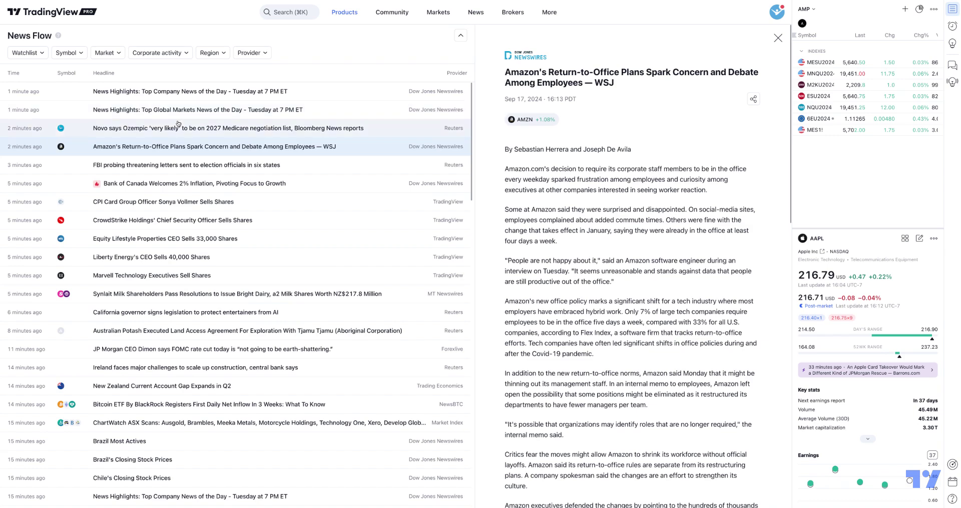
# Filter news to MESU2024 and open the 'S&P 500 Rises 0.03% to 5634.58' Data Talk article
pyautogui.click(82, 58)
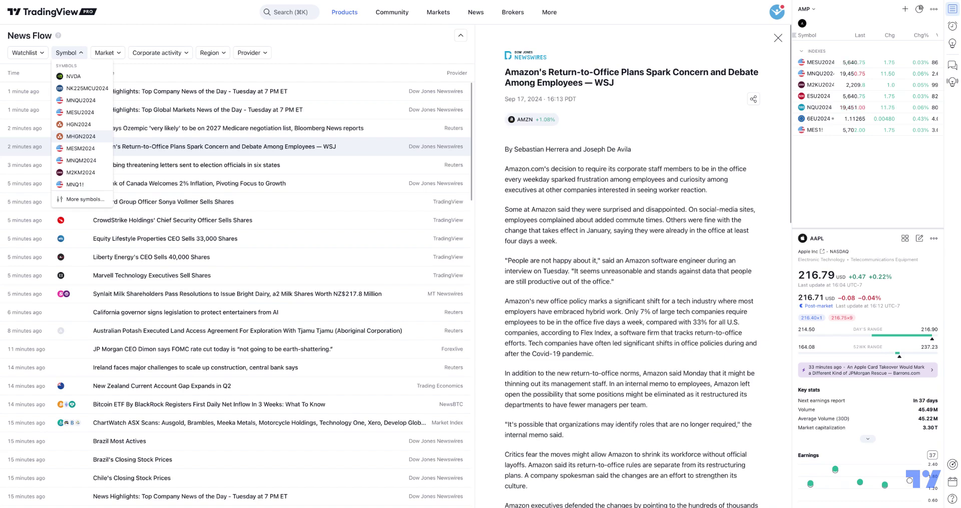
pyautogui.click(78, 116)
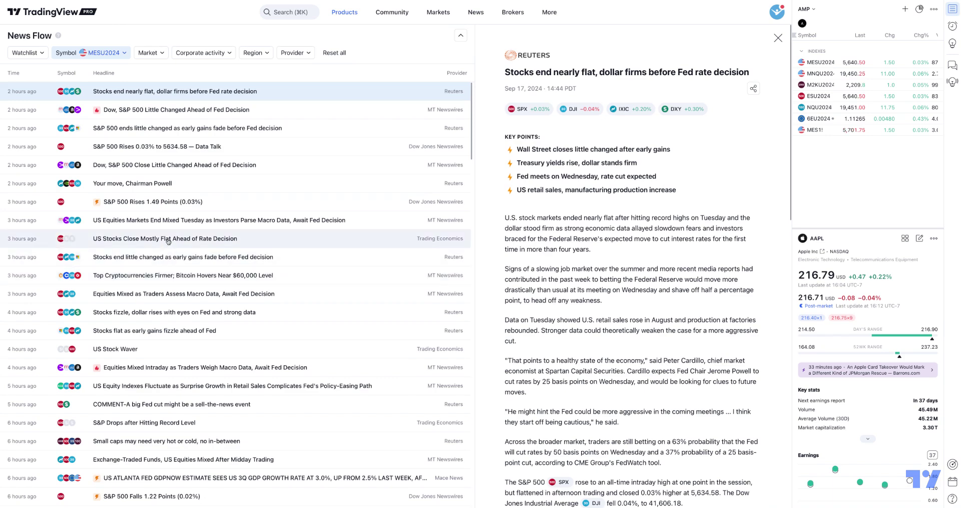
pyautogui.click(134, 203)
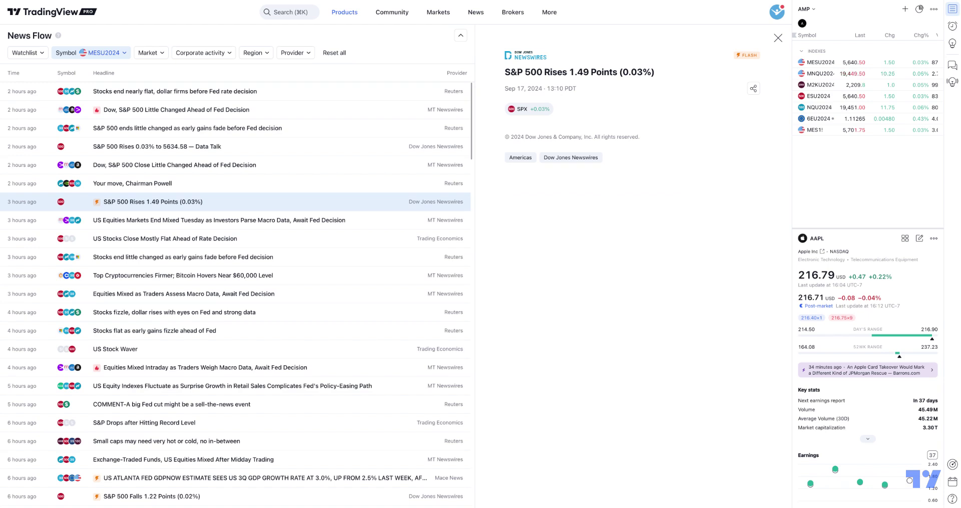
pyautogui.click(166, 149)
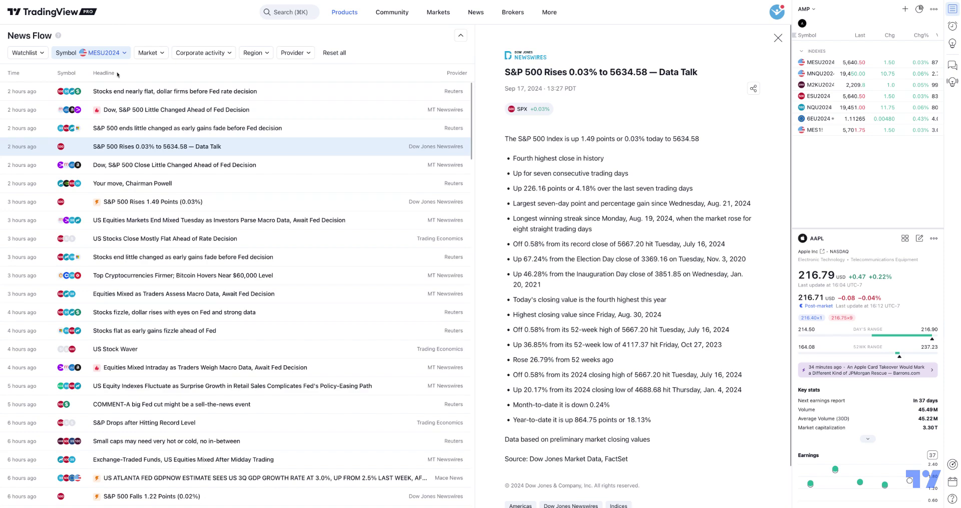
pyautogui.click(103, 52)
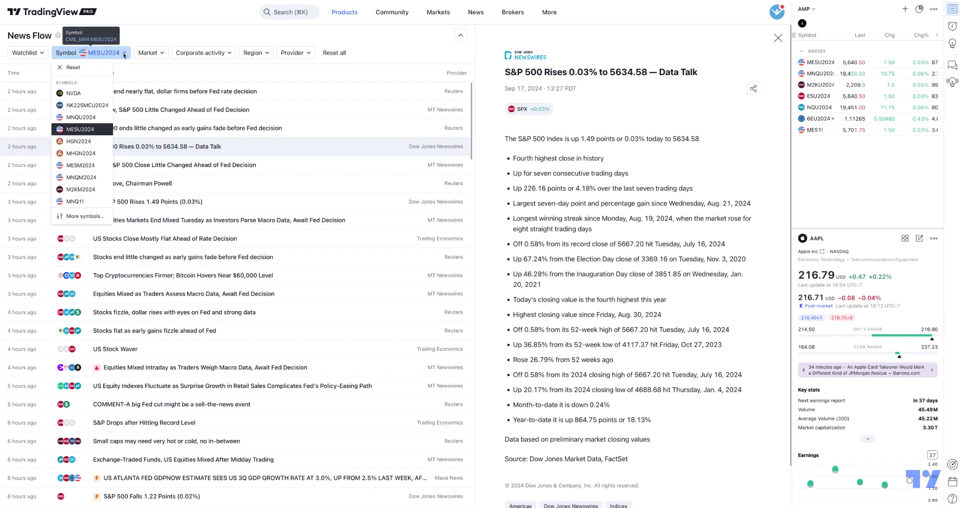
# Remove the MESU2024 symbol filter and restrict the market type to Futures
pyautogui.click(73, 68)
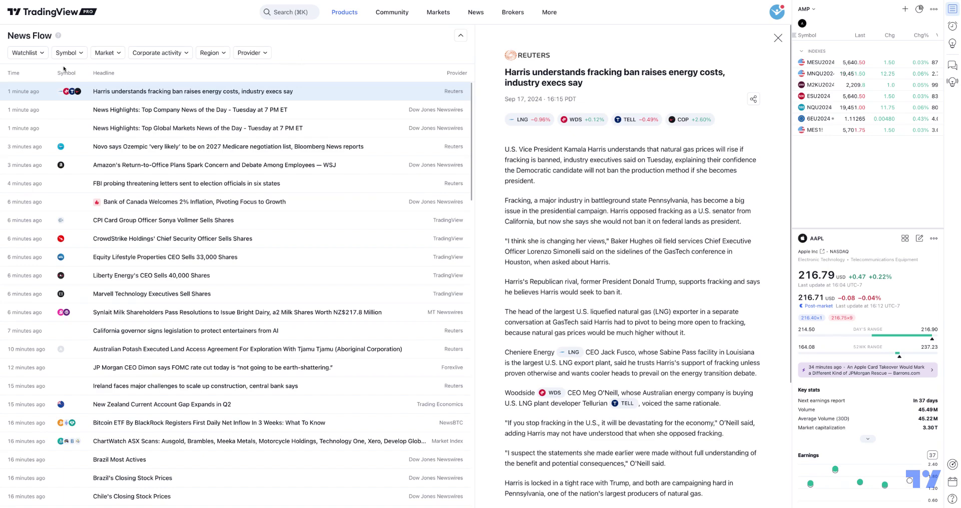
pyautogui.click(97, 54)
pyautogui.click(98, 136)
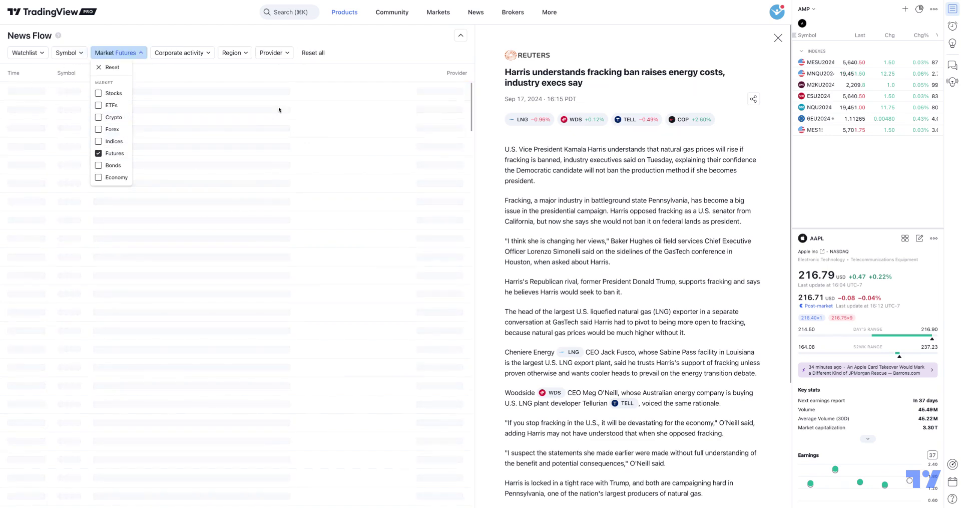
pyautogui.click(257, 60)
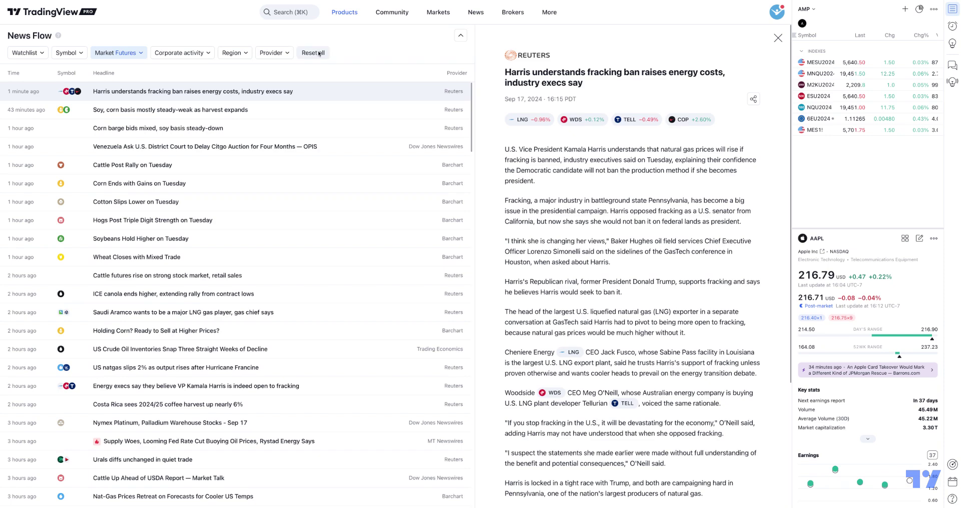
# Set Corporate activity to Analyst recommendations instead of Press releases
pyautogui.click(208, 53)
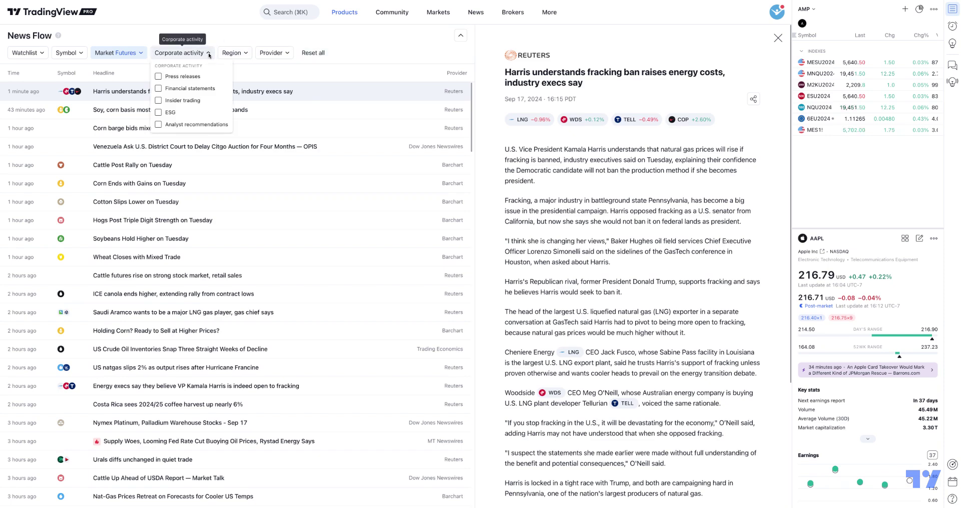
pyautogui.click(165, 76)
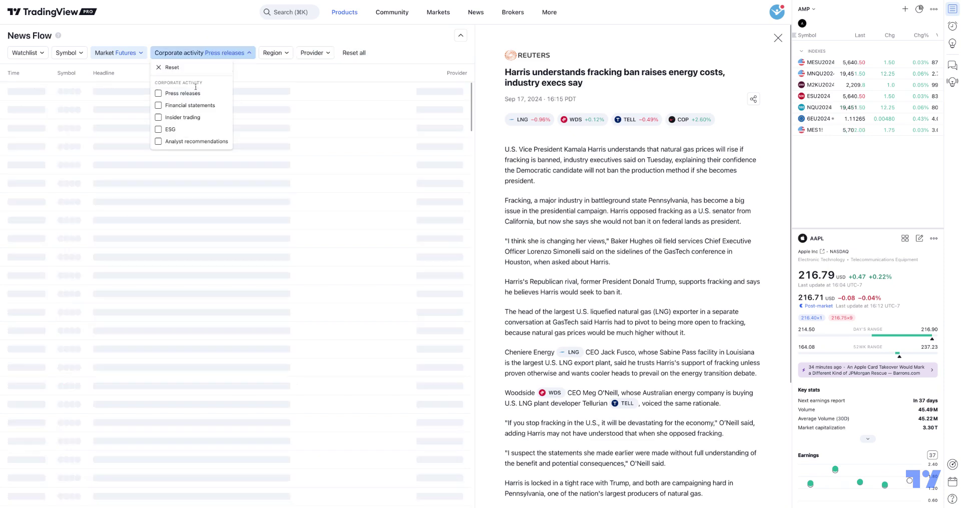
pyautogui.click(400, 57)
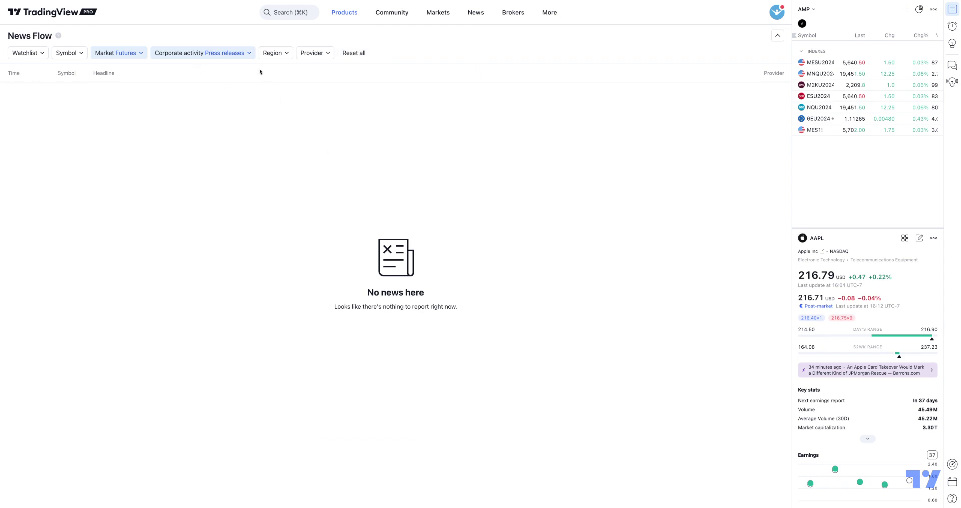
pyautogui.click(203, 52)
pyautogui.click(165, 66)
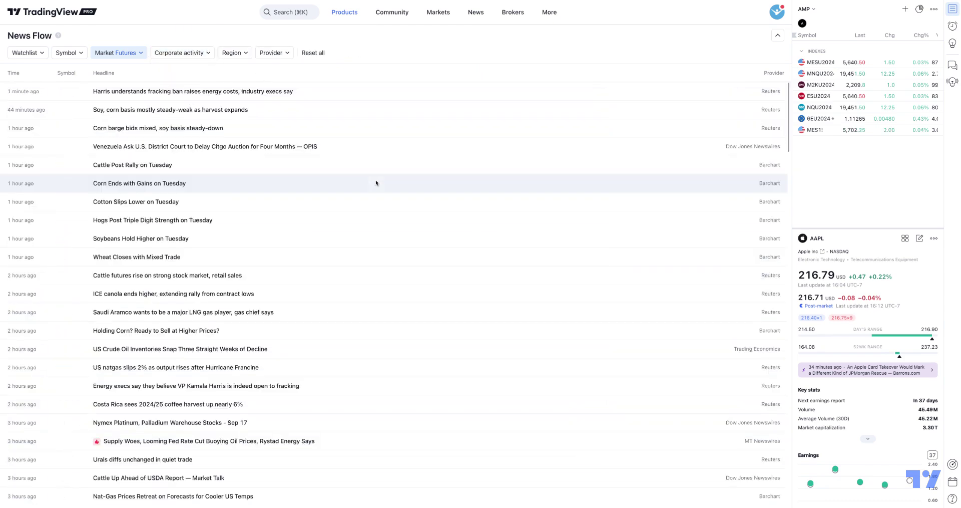
pyautogui.click(187, 52)
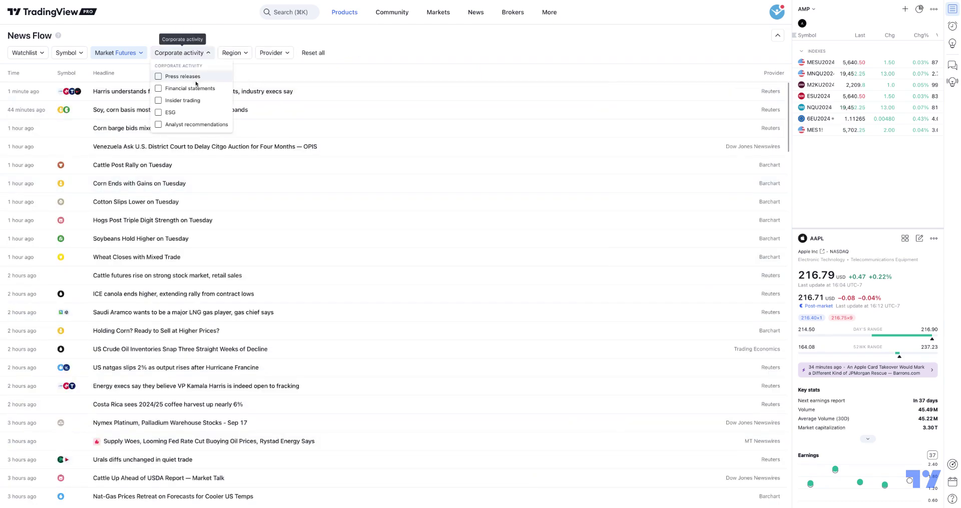
pyautogui.click(171, 126)
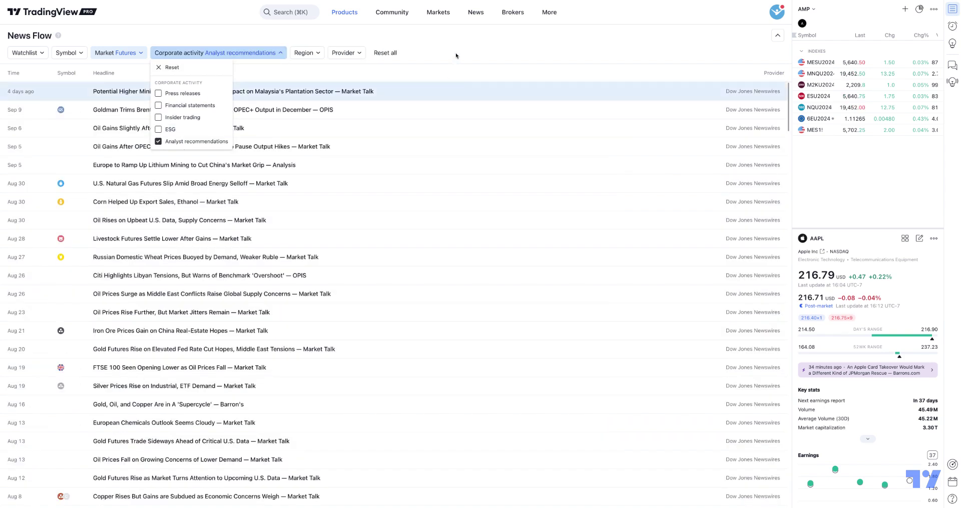
pyautogui.click(450, 76)
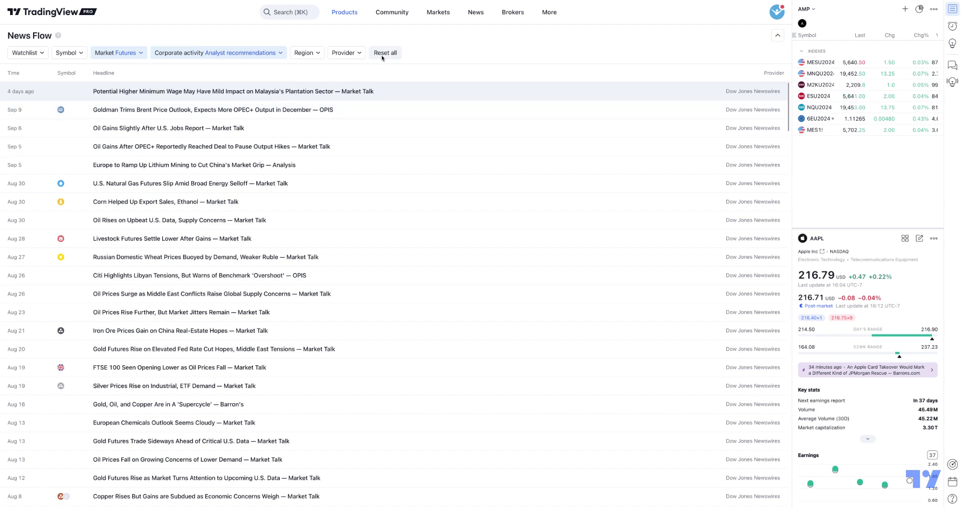
# Clear the Futures market filter so only Analyst recommendations remains
pyautogui.click(118, 53)
pyautogui.click(195, 72)
pyautogui.click(141, 54)
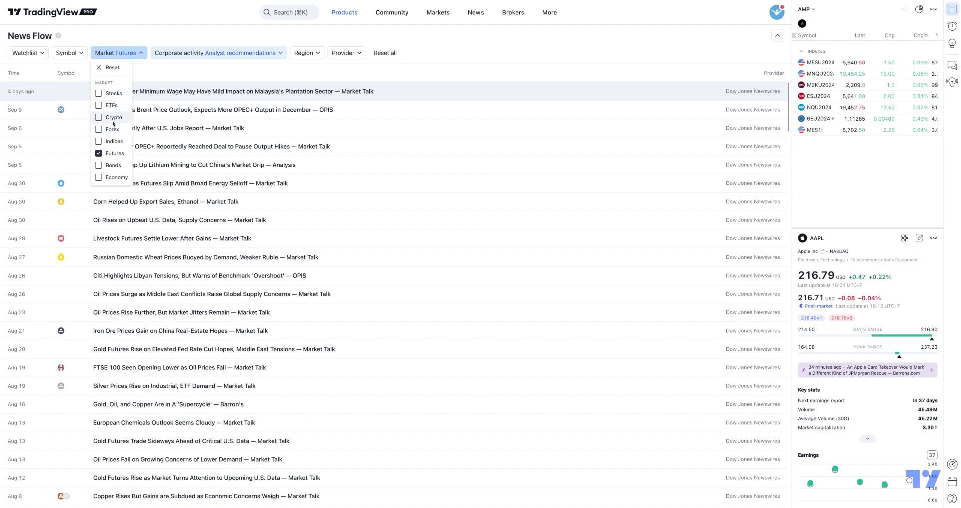
pyautogui.click(109, 67)
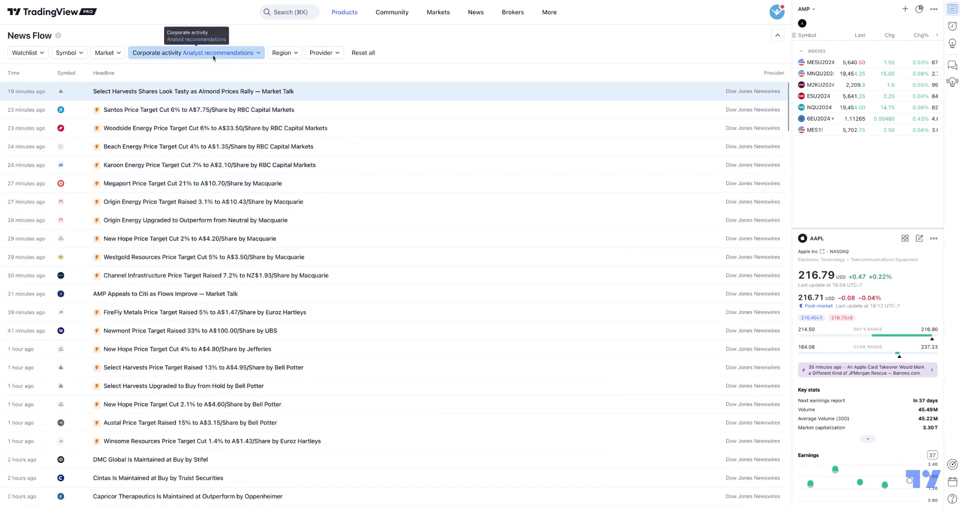
pyautogui.click(118, 54)
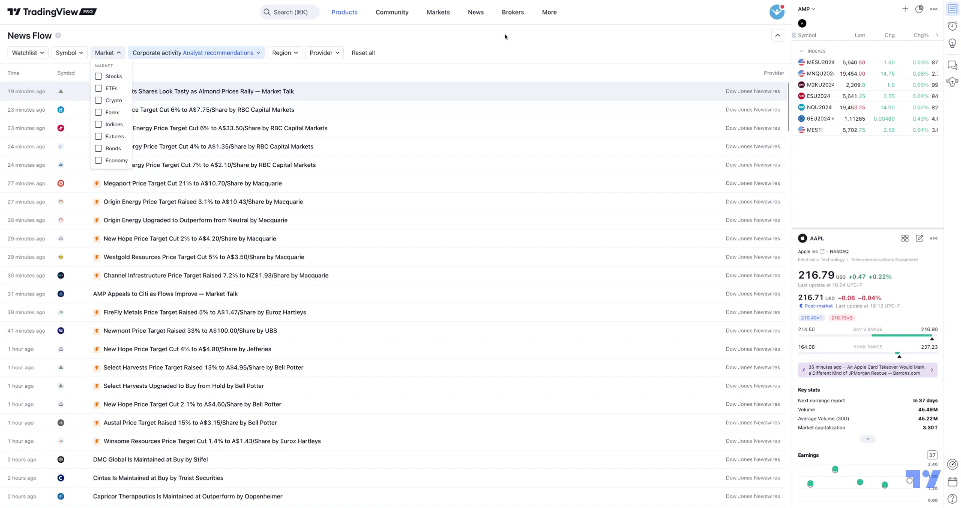
pyautogui.click(490, 45)
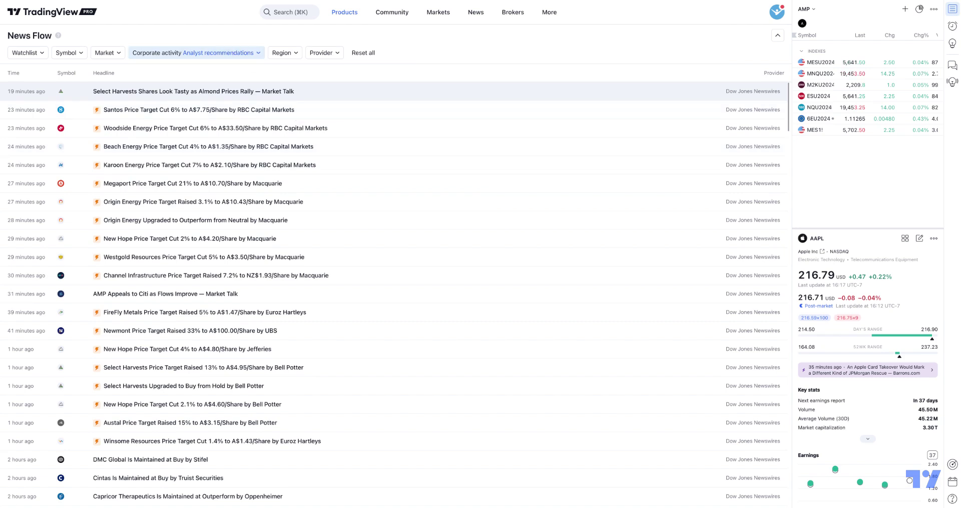
pyautogui.press('super+bracketleft')
pyautogui.moveTo(341, 12)
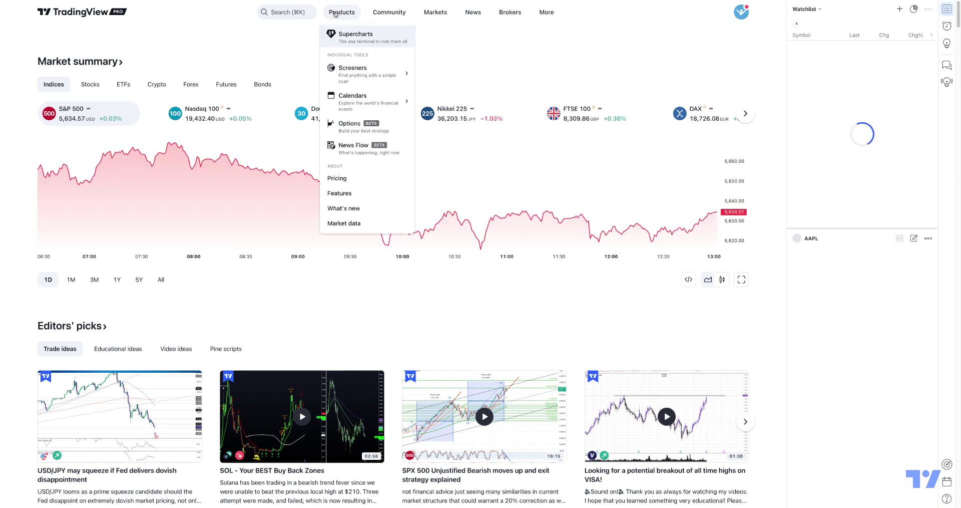
pyautogui.click(360, 150)
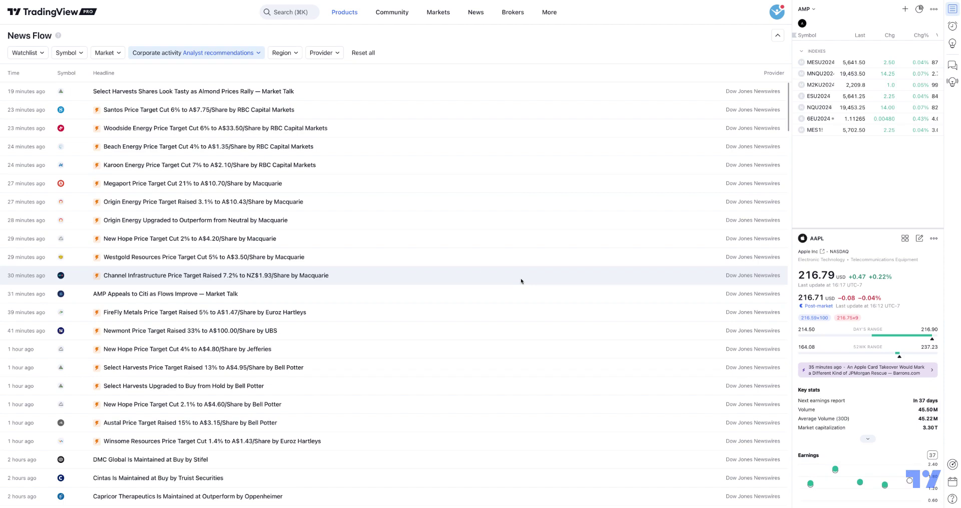